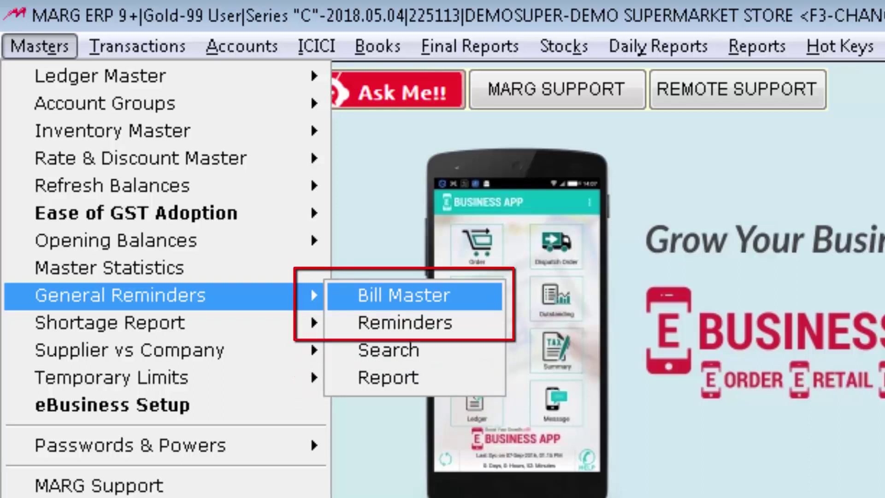
# - Open Bill Master under General Reminders and start a new Fixed-amount bill entry
pyautogui.press('Return')
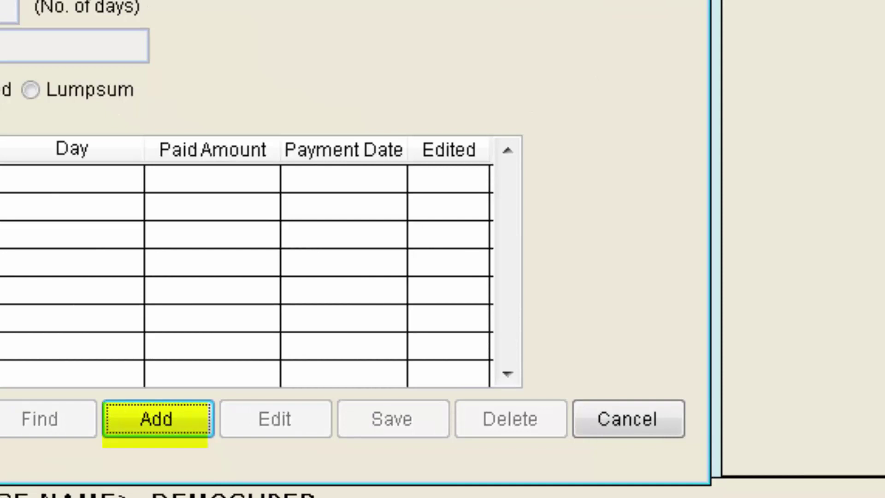
pyautogui.press('Return')
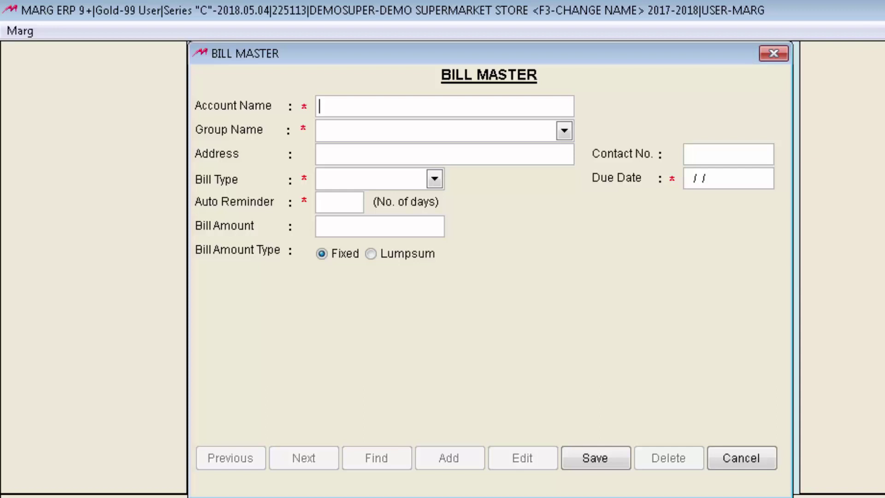
# - Enter account ELECTRICITY BILL, group EXPENSES (Indirect) (Admin. Expenses), and address DELHI
pyautogui.write('ELECTRICITY BILL')
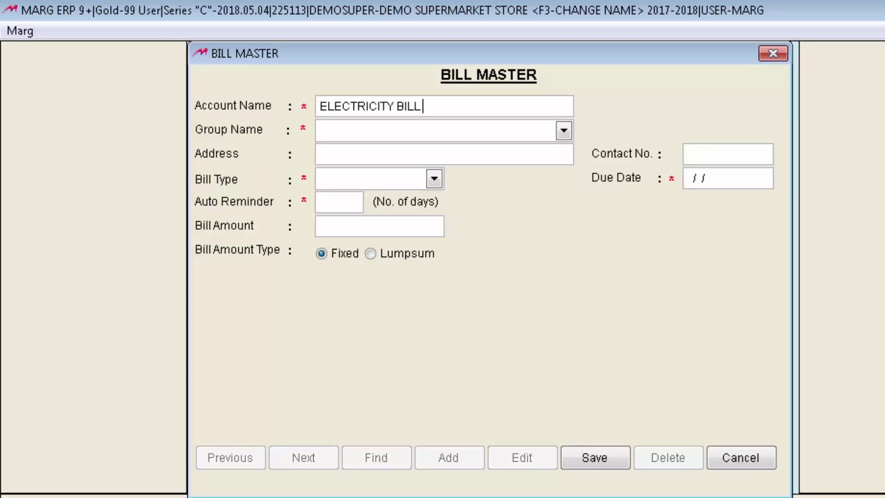
pyautogui.press('Return')
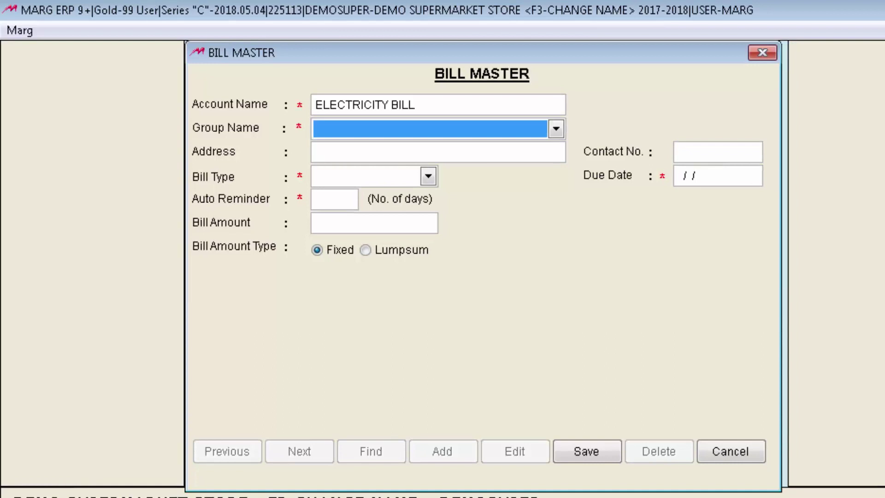
pyautogui.press('Return')
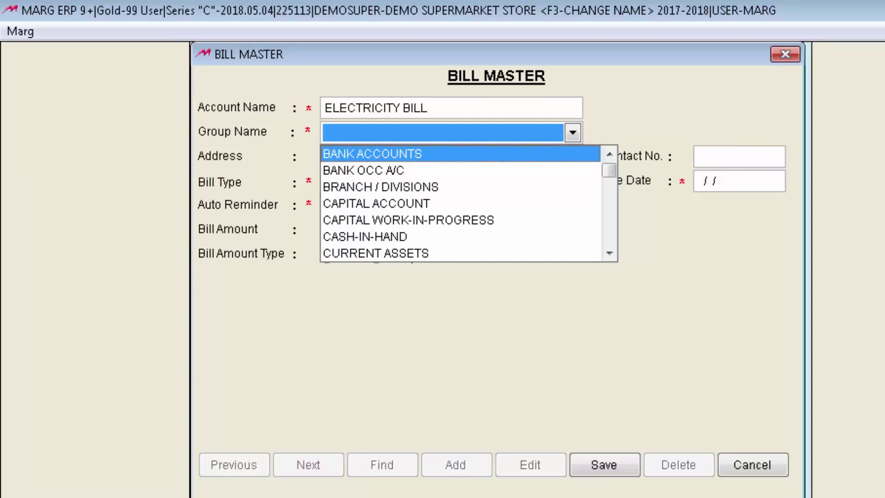
pyautogui.press('e')
pyautogui.press('e')
pyautogui.press('e')
pyautogui.press('e')
pyautogui.press('e')
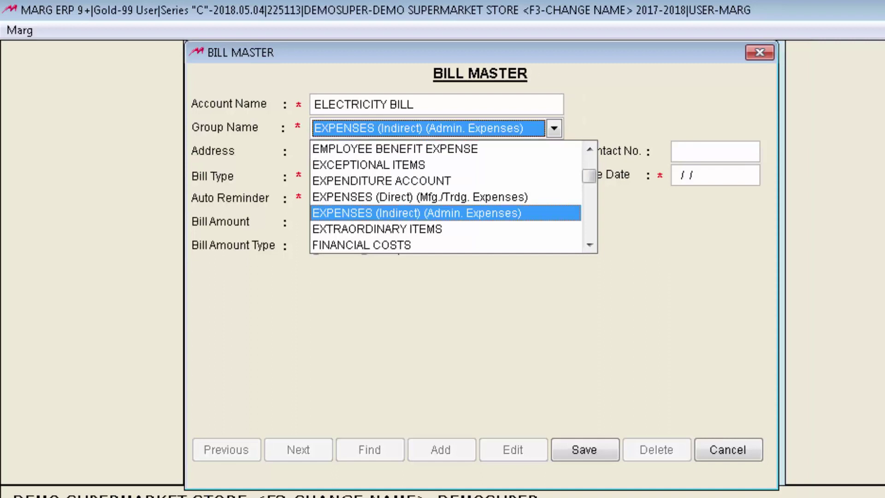
pyautogui.press('Return')
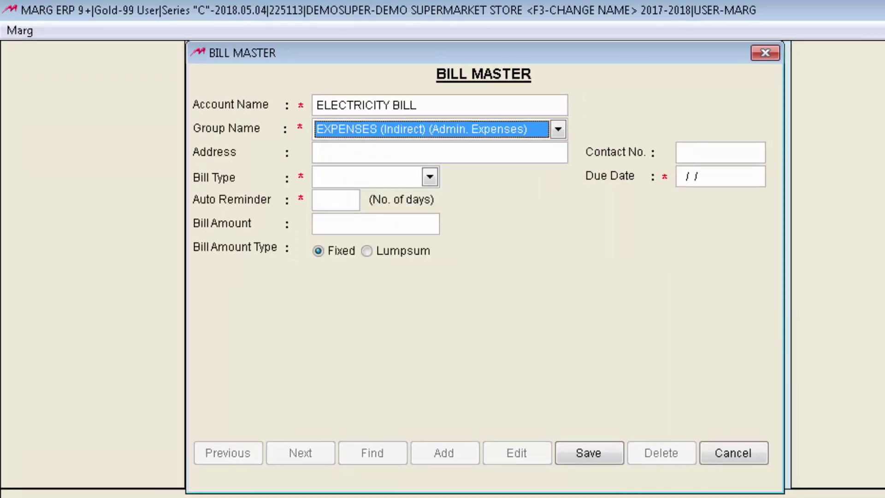
pyautogui.press('Return')
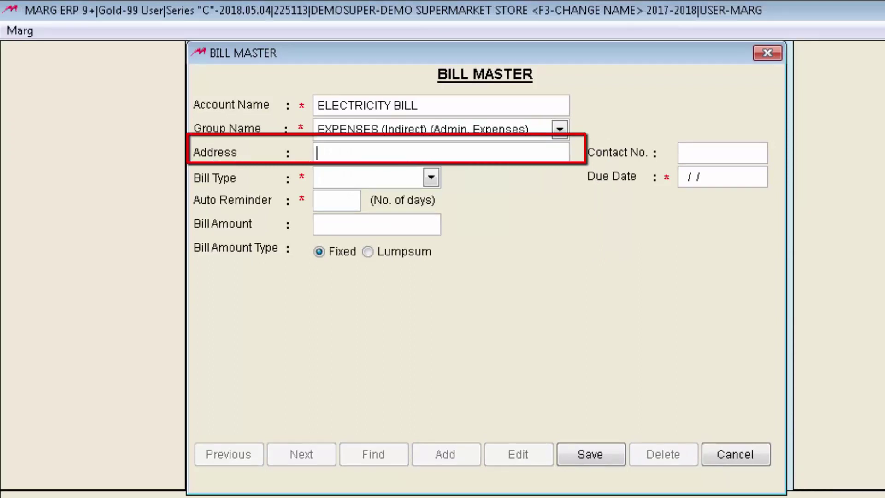
pyautogui.write('DELHI')
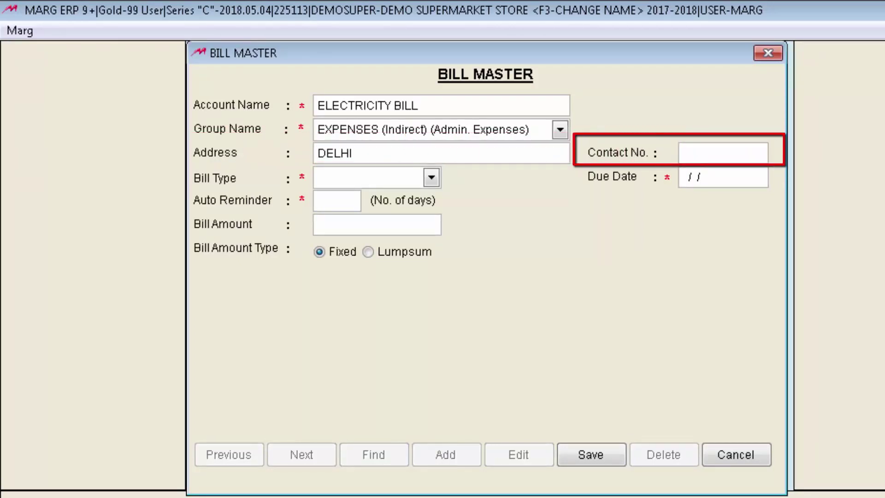
# - Enter the contact number and set the bill type to Monthly
pyautogui.write('9999999999')
pyautogui.press('Return')
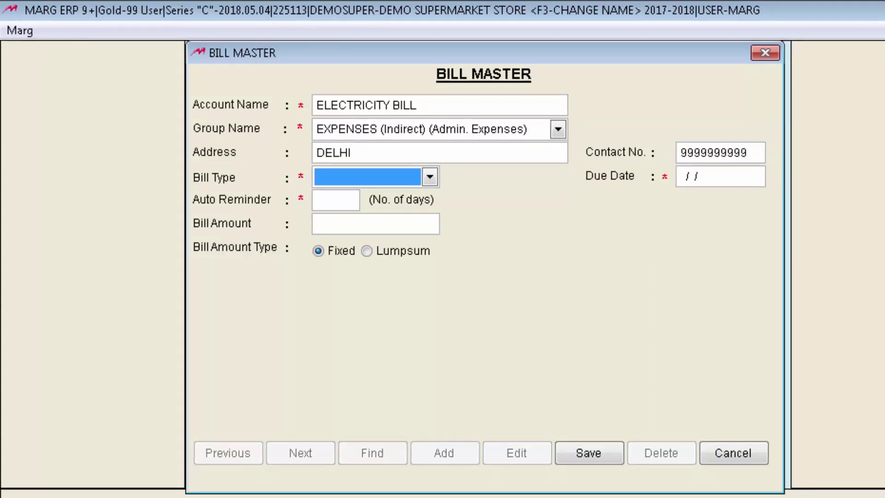
pyautogui.press('Return')
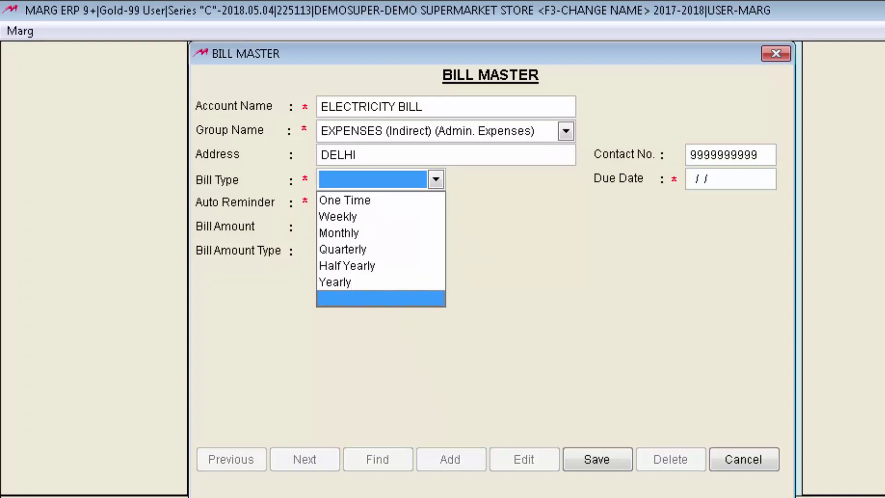
pyautogui.press('m')
pyautogui.press('Return')
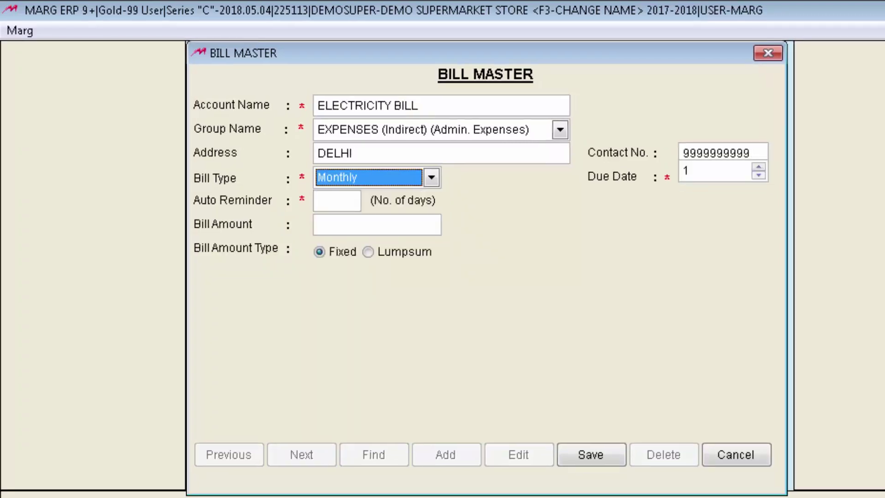
# - Set the due date to day 25 with a 7-day auto reminder
pyautogui.press('Return')
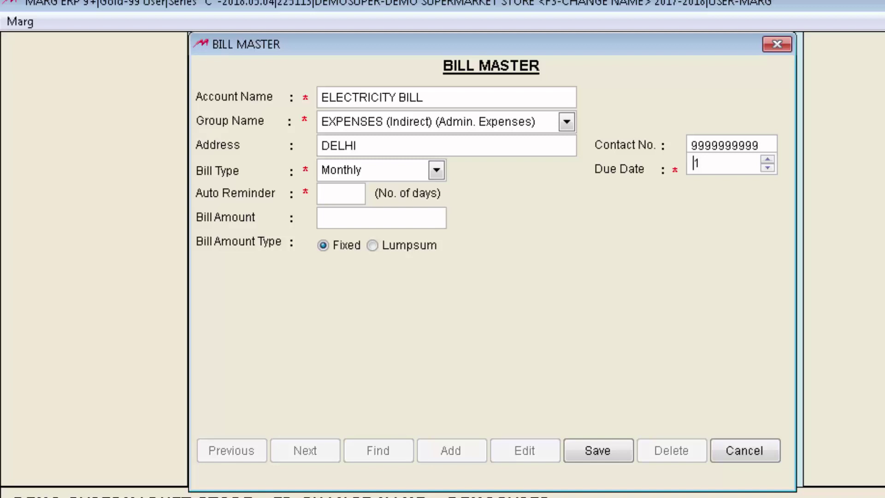
pyautogui.write('25')
pyautogui.press('Return')
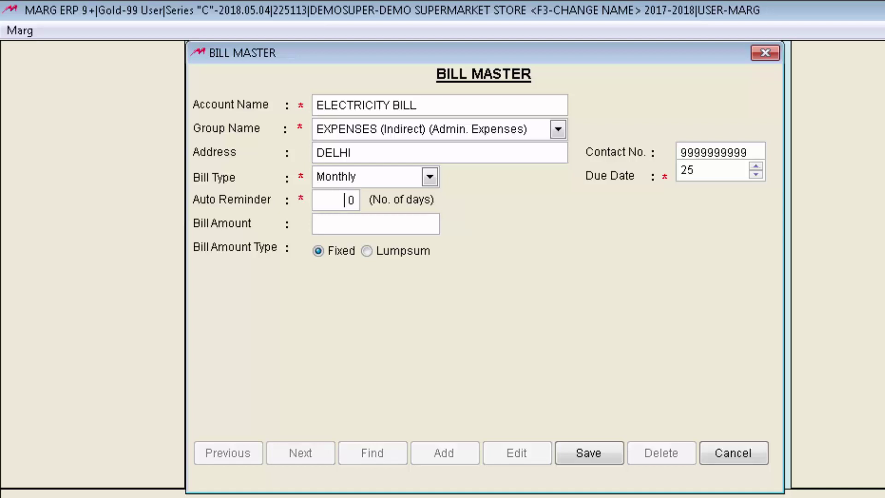
pyautogui.write('7')
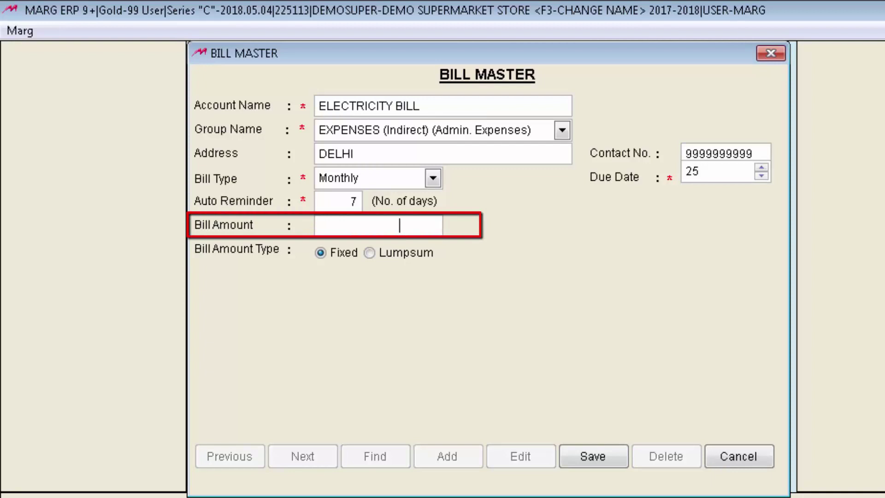
# - Enter the 1500.00 bill amount and save the Electricity Bill entry
pyautogui.write('1500')
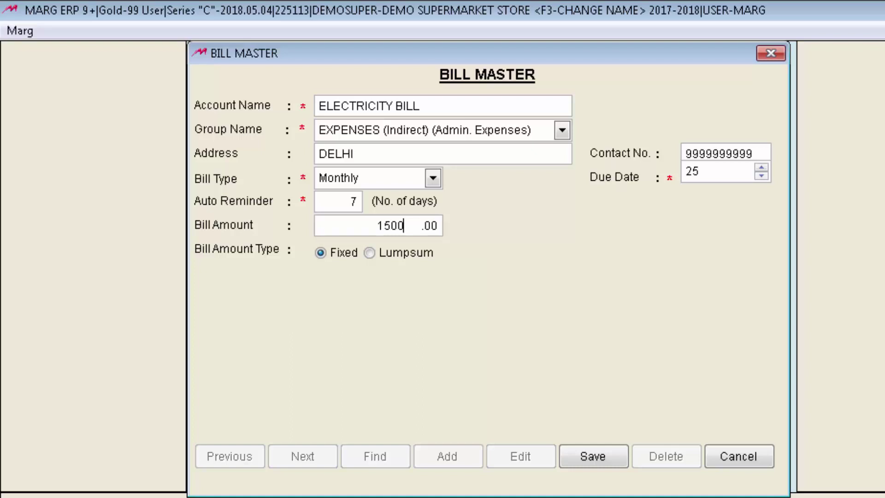
pyautogui.press('Return')
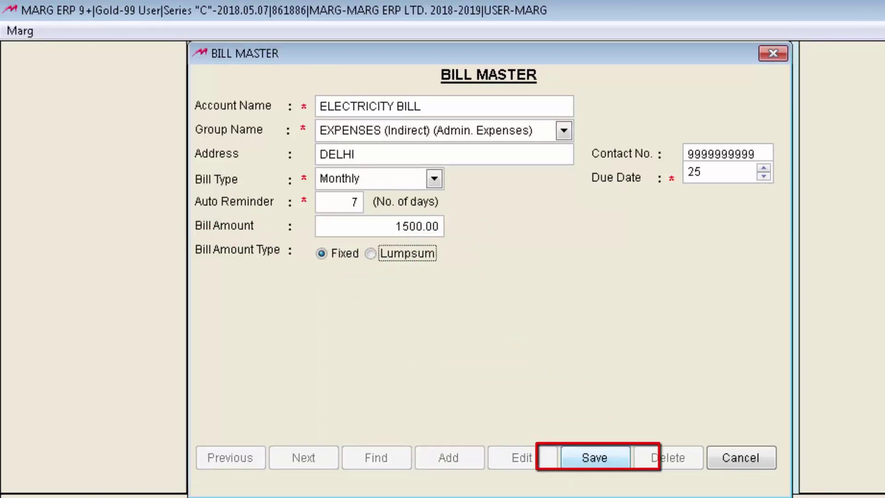
pyautogui.hotkey('alt', 's')
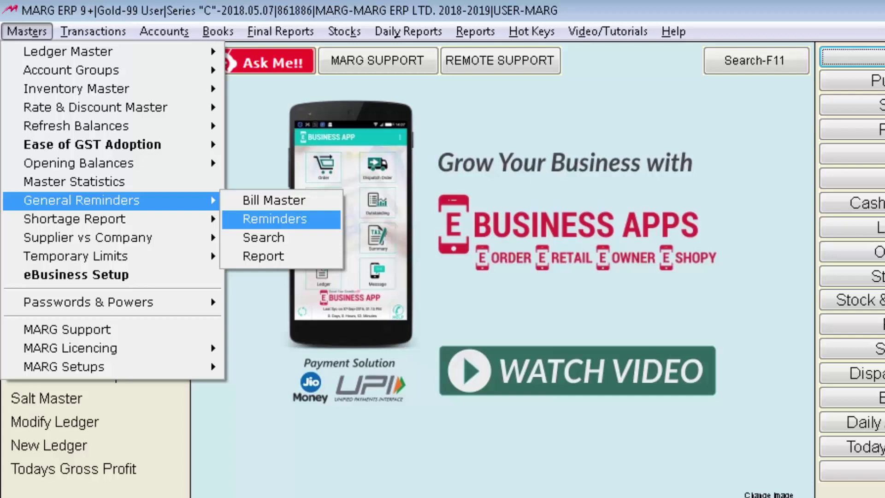
# - Show the bill reminders, listing the 1500.00 Electricity Bill due 25-05-2018 as not finalised
pyautogui.press('Return')
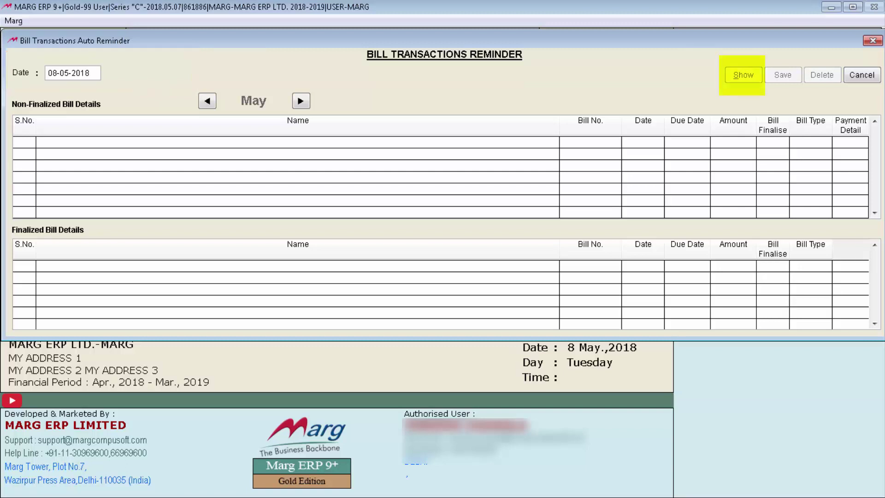
pyautogui.hotkey('alt', 's')
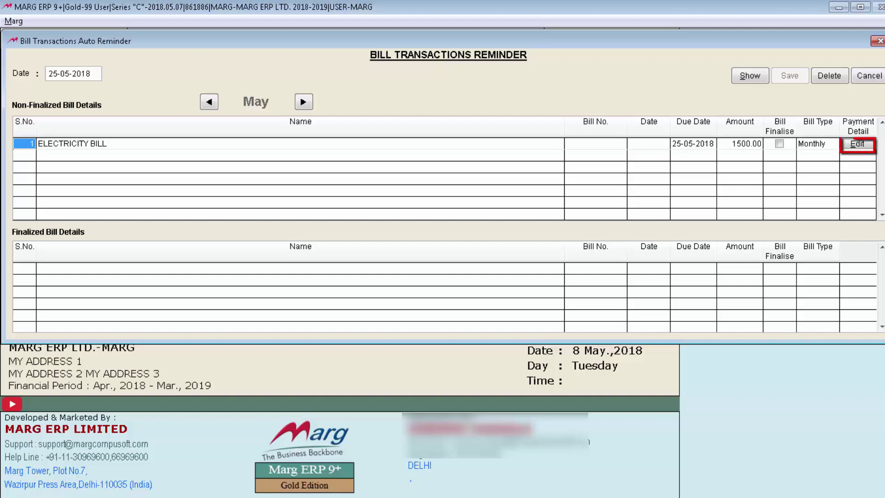
# - Record a 1500.00 Net Banking payment dated 25-05-2018 with reference number and remarks 'ABCDFCHYIK'
pyautogui.press('Return')
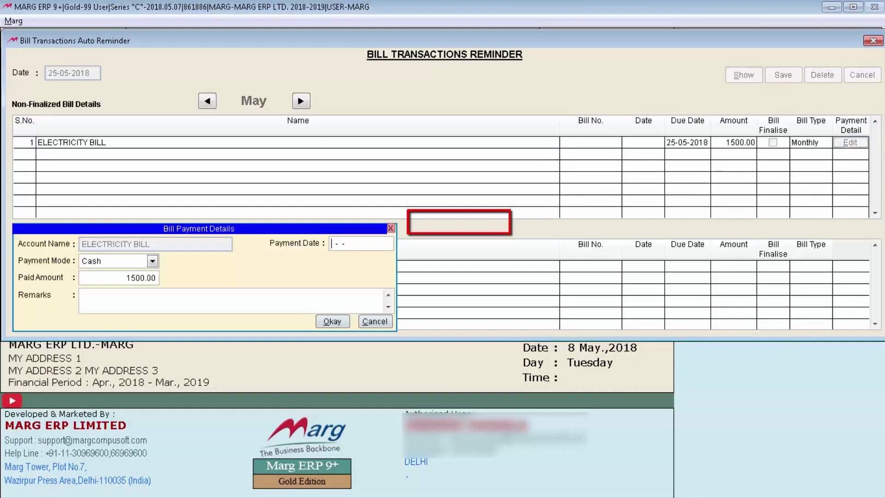
pyautogui.hotkey('alt', 'Down')
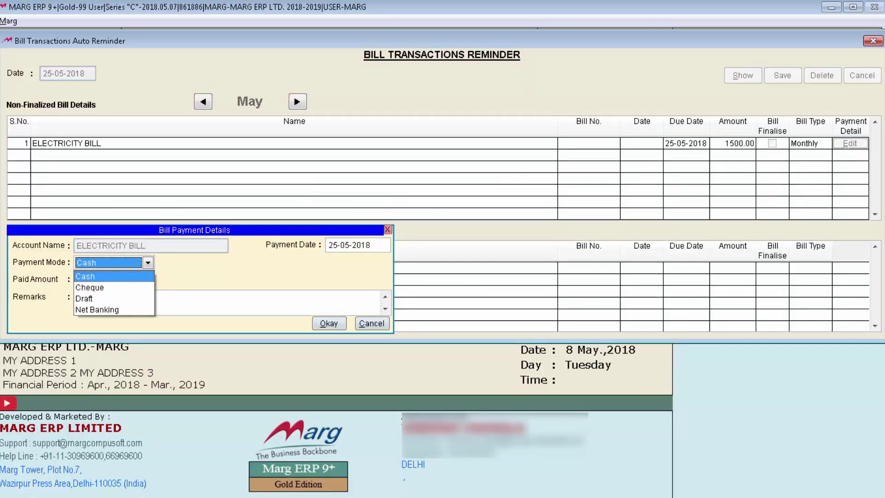
pyautogui.press('Down')
pyautogui.press('Down')
pyautogui.press('Down')
pyautogui.press('Return')
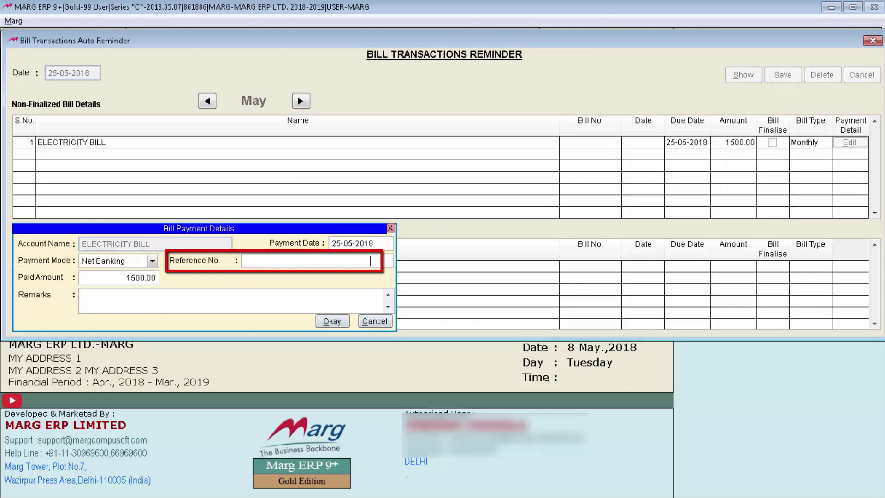
pyautogui.write('1234567890')
pyautogui.press('Return')
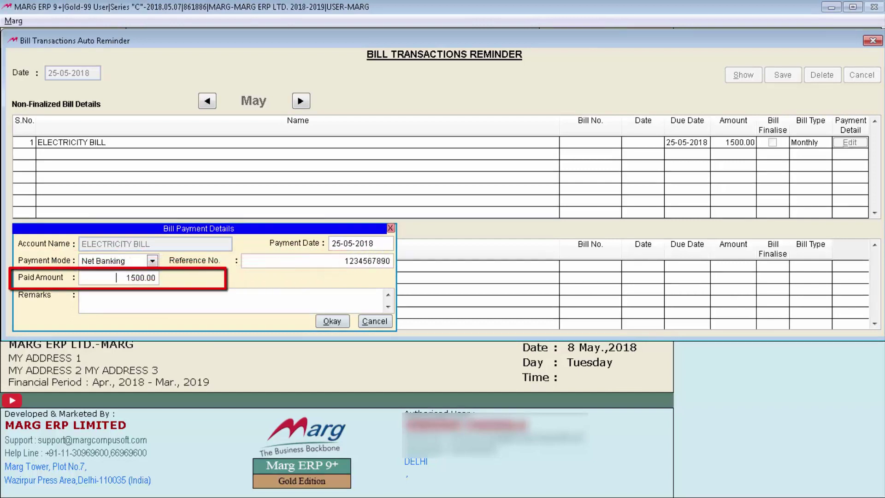
pyautogui.press('Return')
pyautogui.write('ABCDFCHYIK')
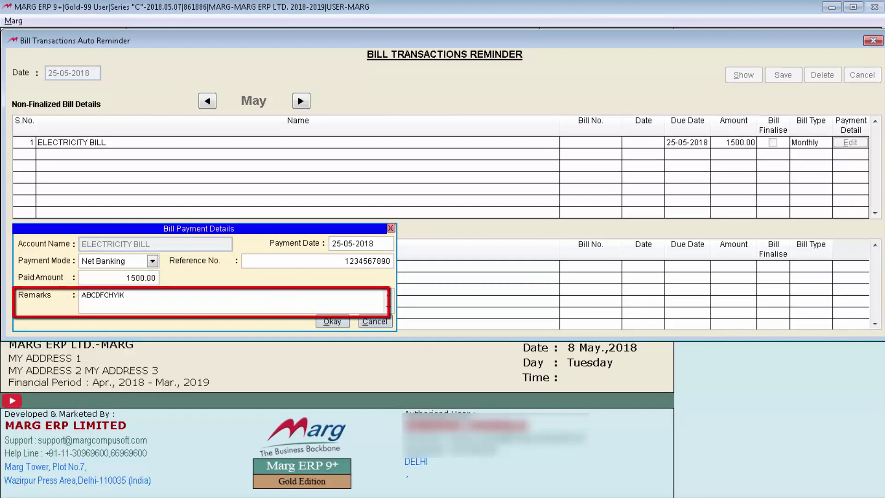
pyautogui.press('Return')
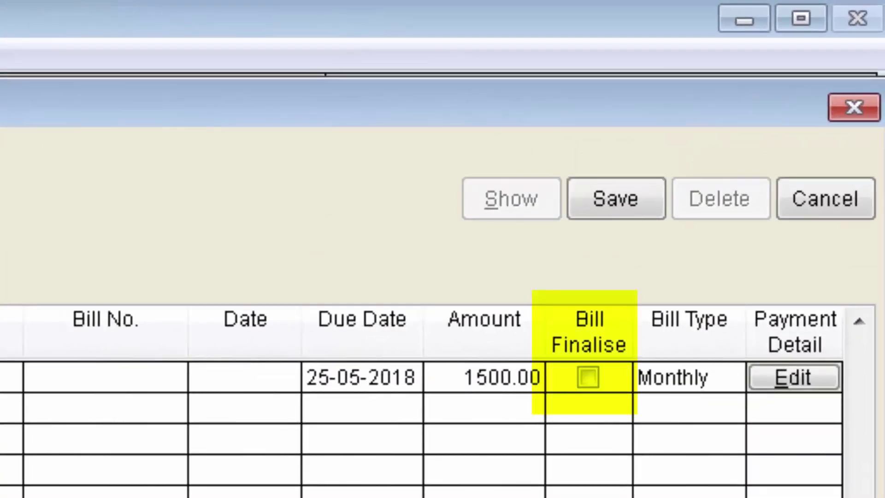
# - Mark the Electricity Bill as finalised and confirm saving the reminder changes
pyautogui.press('space')
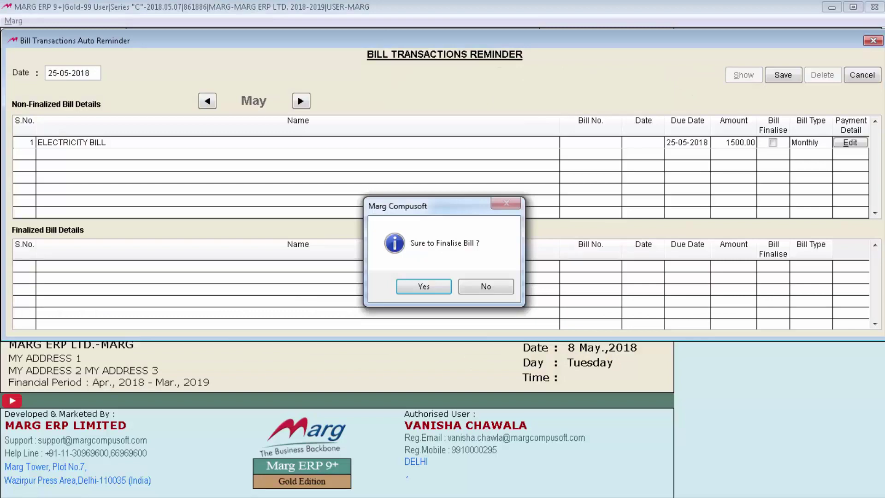
pyautogui.press('Return')
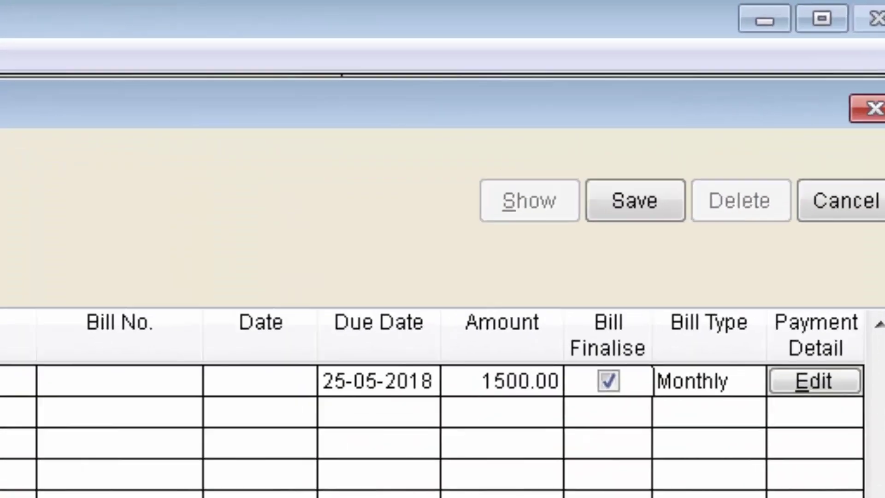
pyautogui.press('Return')
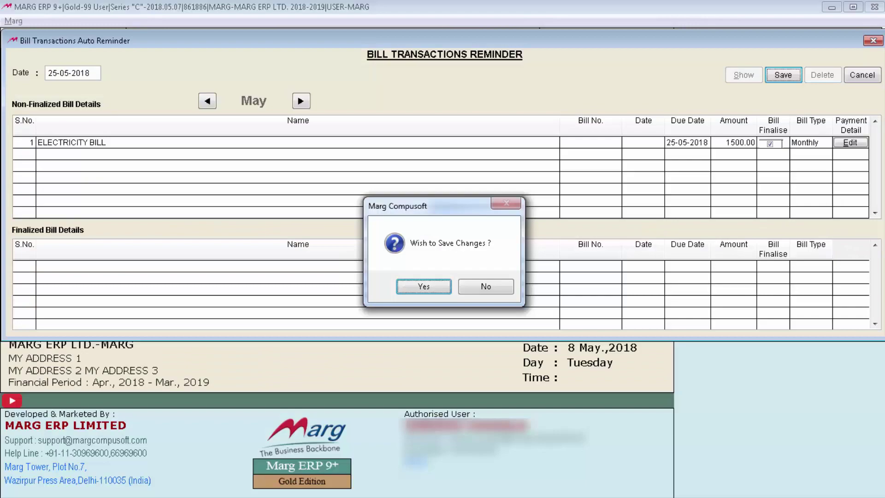
pyautogui.press('Return')
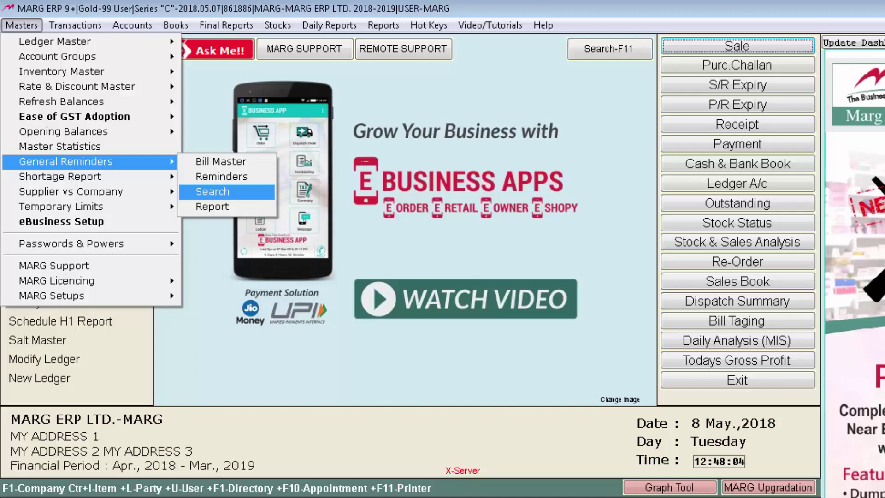
# - Search bills by payment date 25-05-2018 and amount 1500.00, showing the bill as Cleared
pyautogui.press('Return')
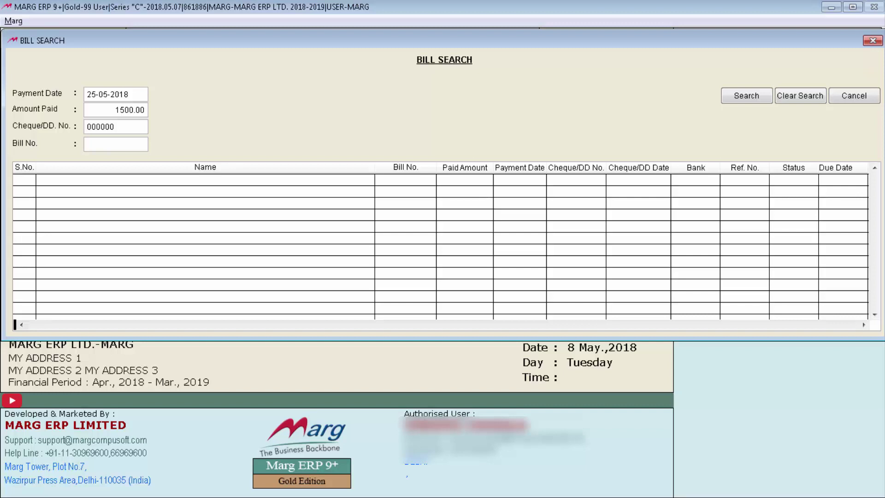
pyautogui.press('Return')
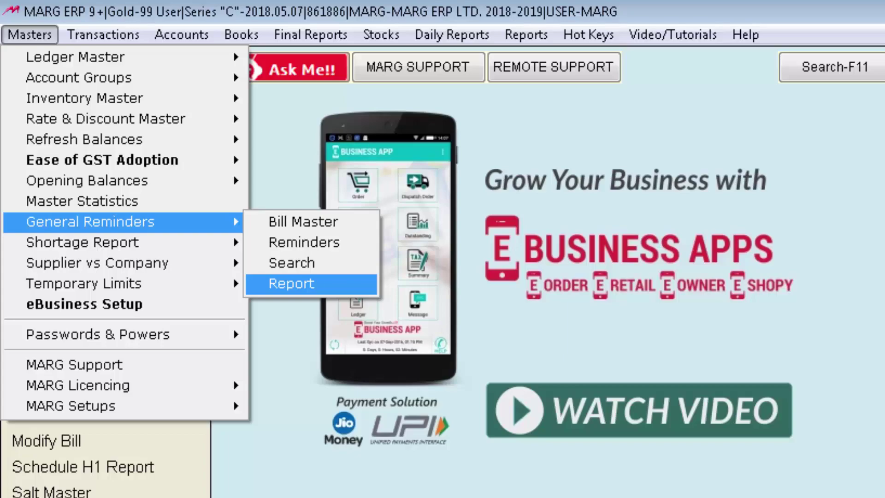
# - Open the Bill Details report dialog, Simple type, dated 02-05-2018 to 02-05-2018
pyautogui.press('Return')
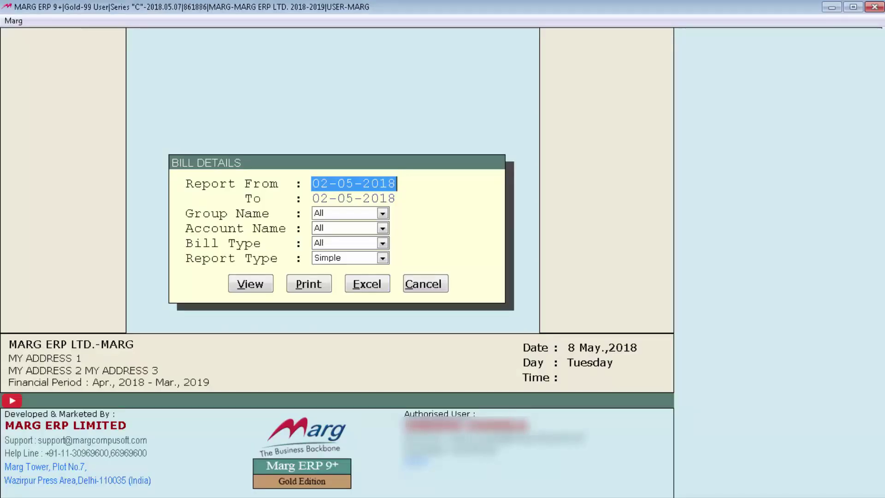